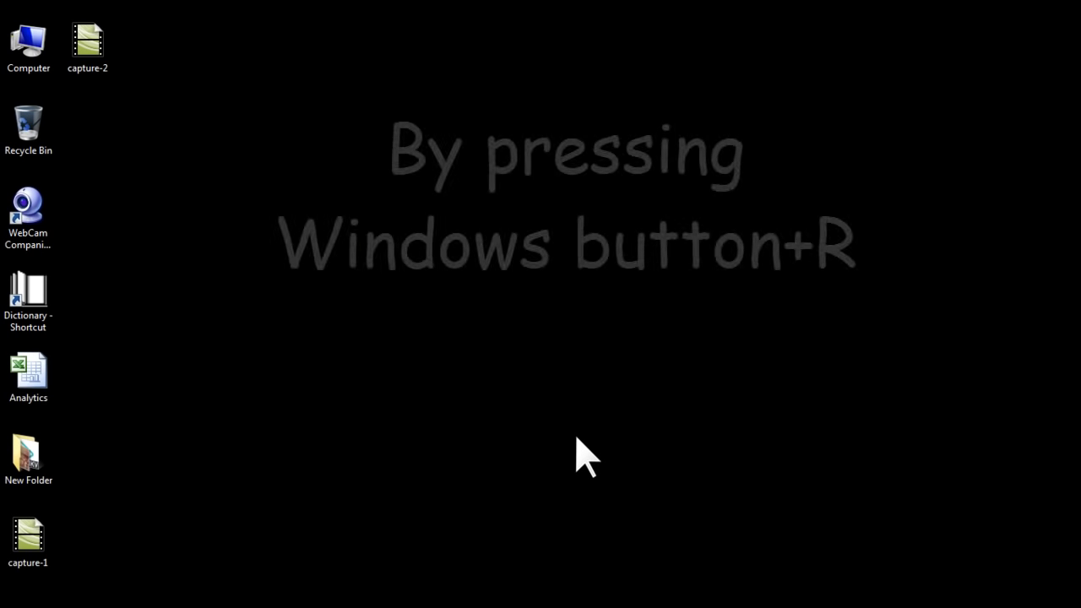
- Launch wscript.exe from the Run box to bring up Windows Script Host Settings
key(super+r)
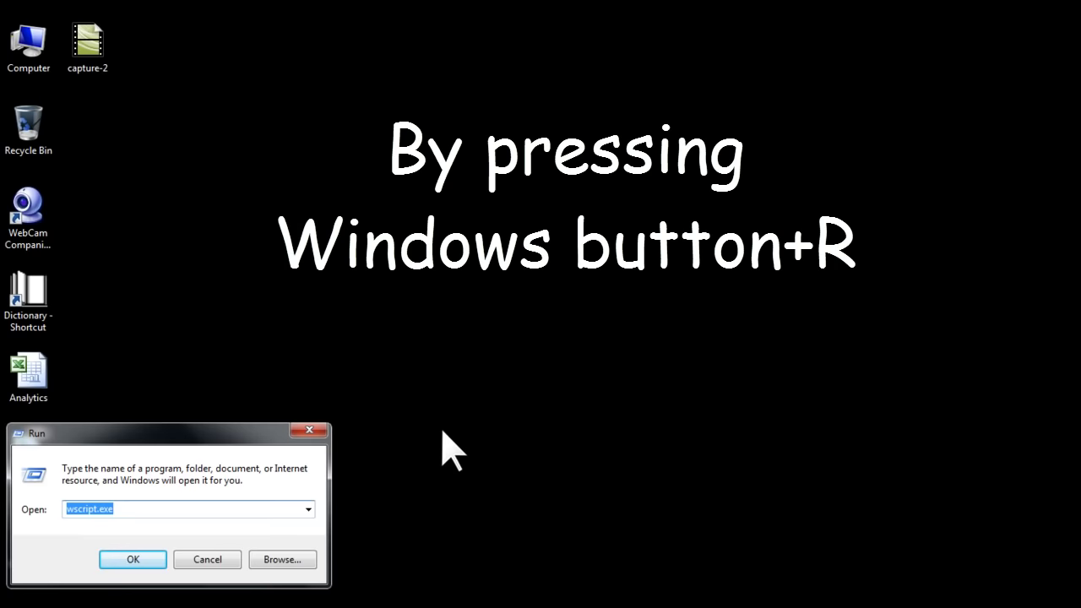
drag(247, 437, 601, 222)
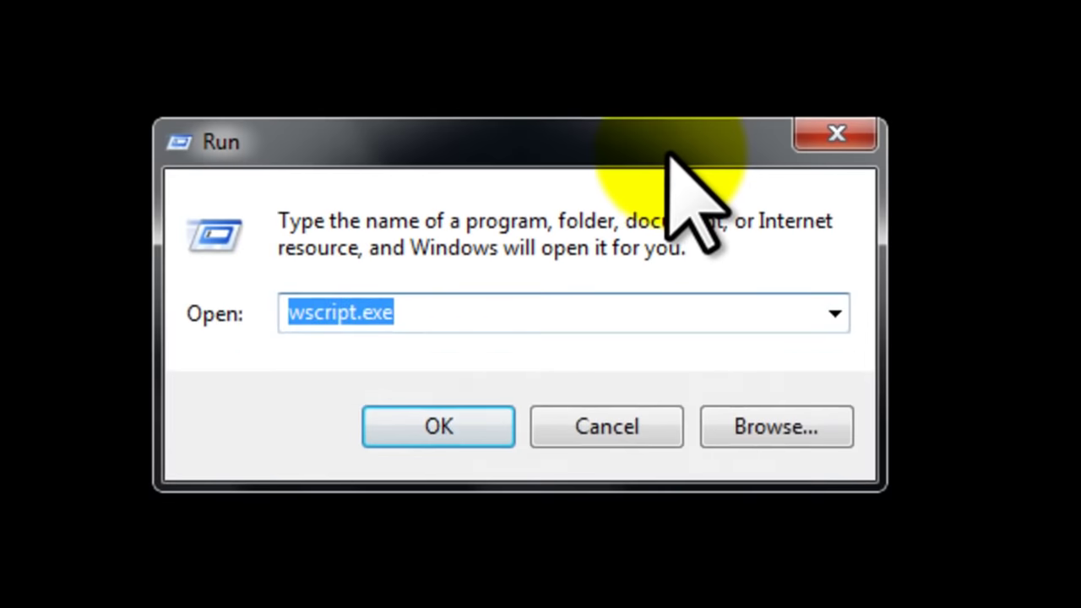
text(ws)
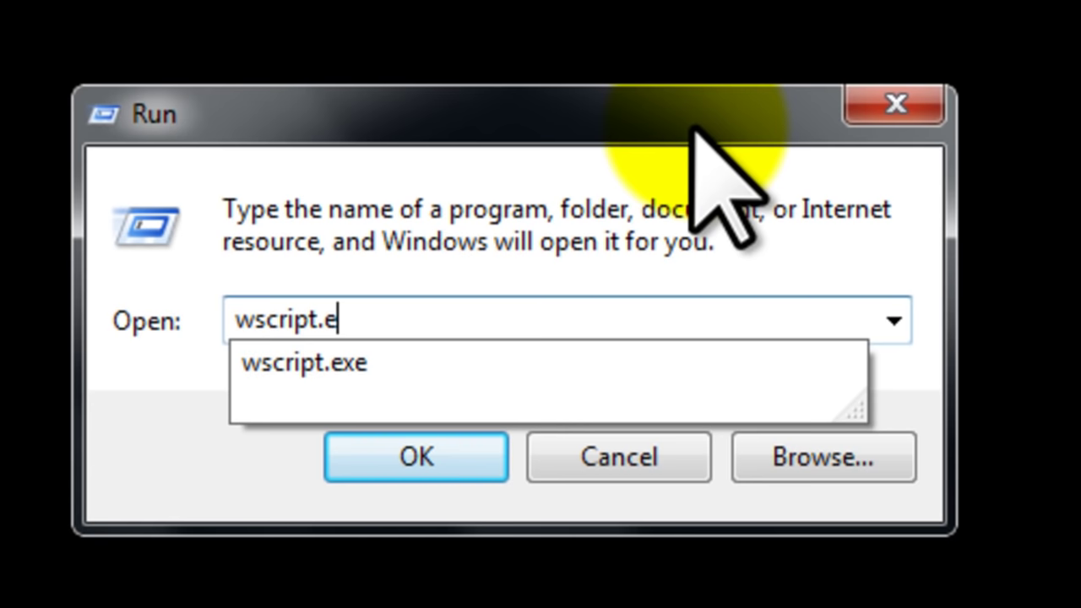
text(e)
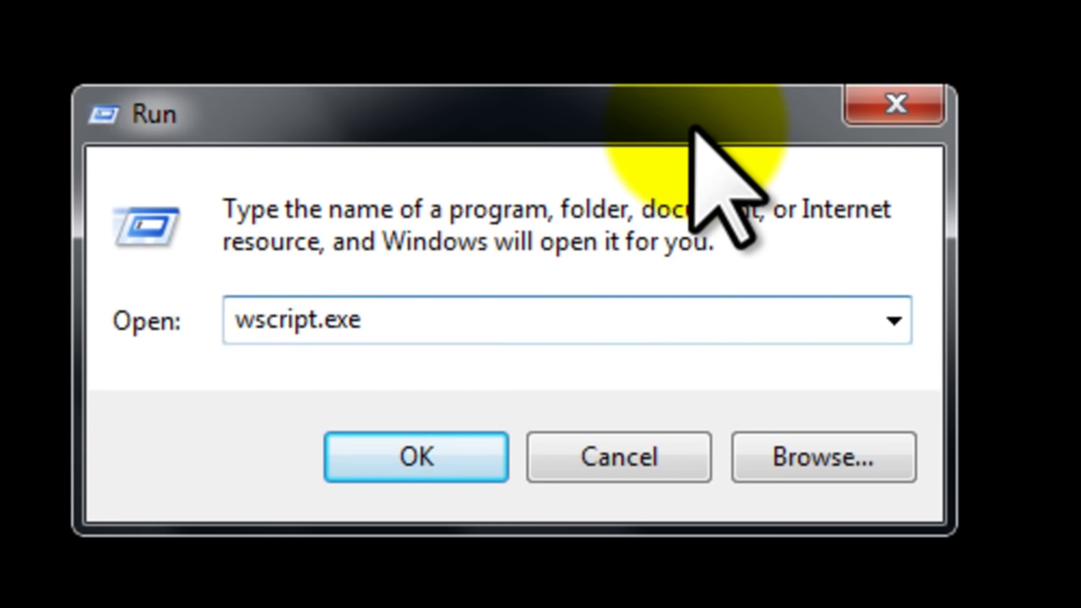
click(393, 457)
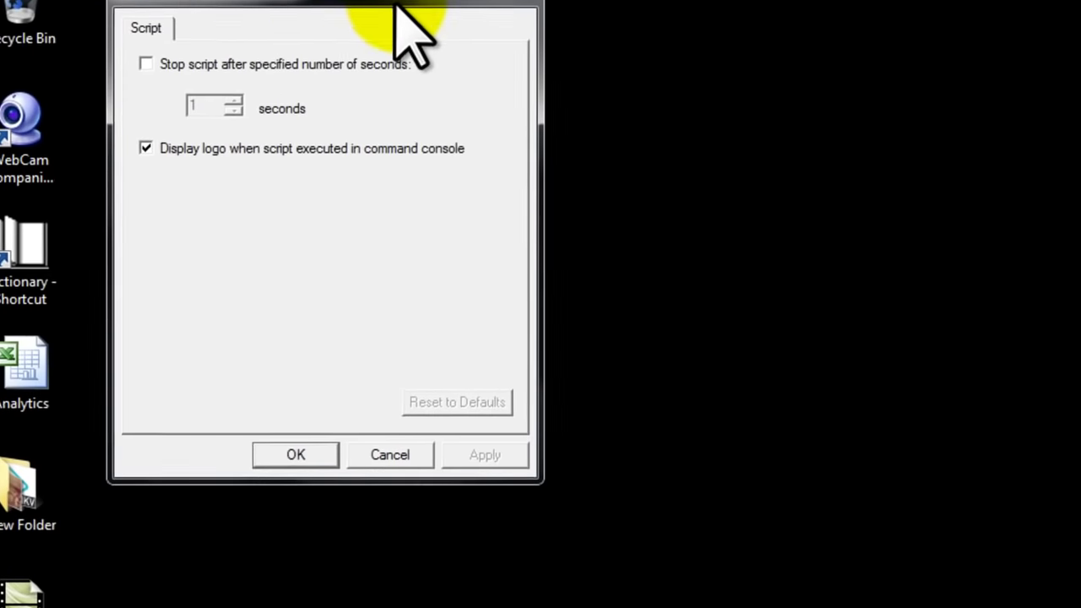
- Enable 'Stop script after specified number of seconds' at 1 second and save the settings
drag(397, 7, 814, 7)
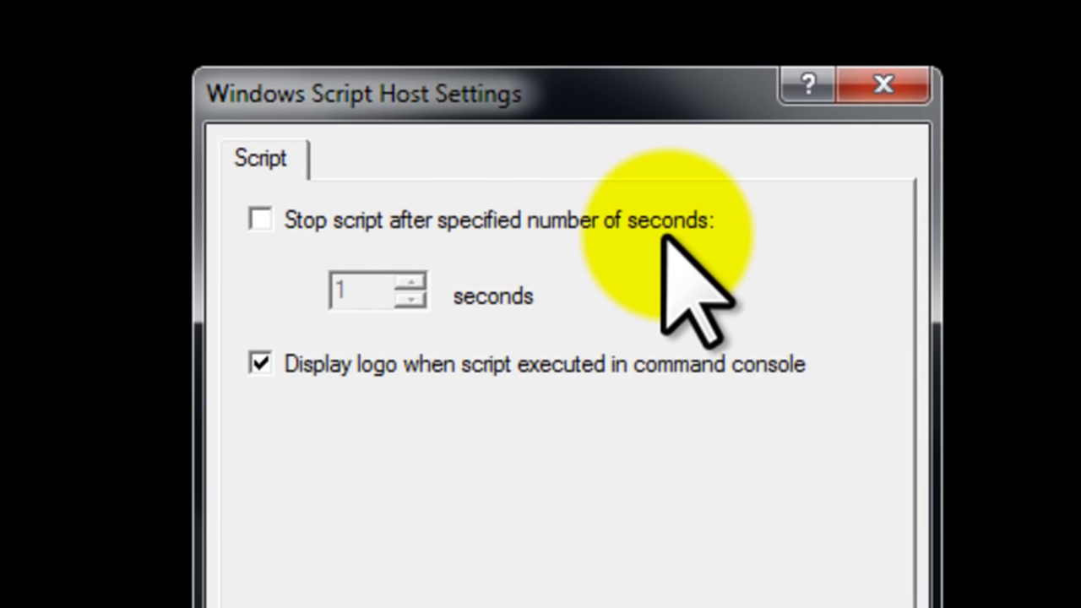
click(261, 219)
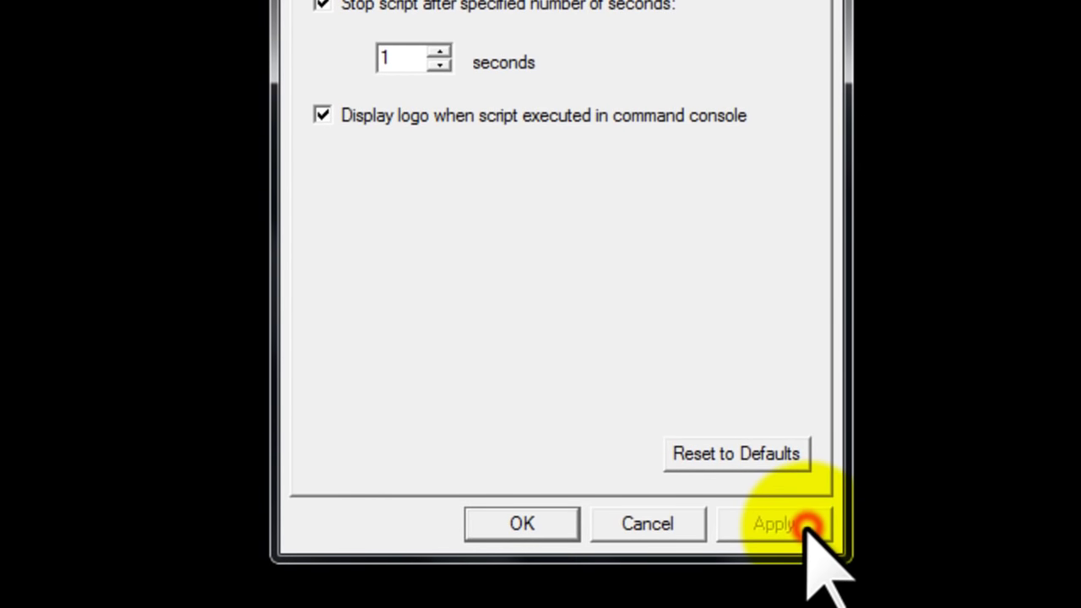
click(540, 525)
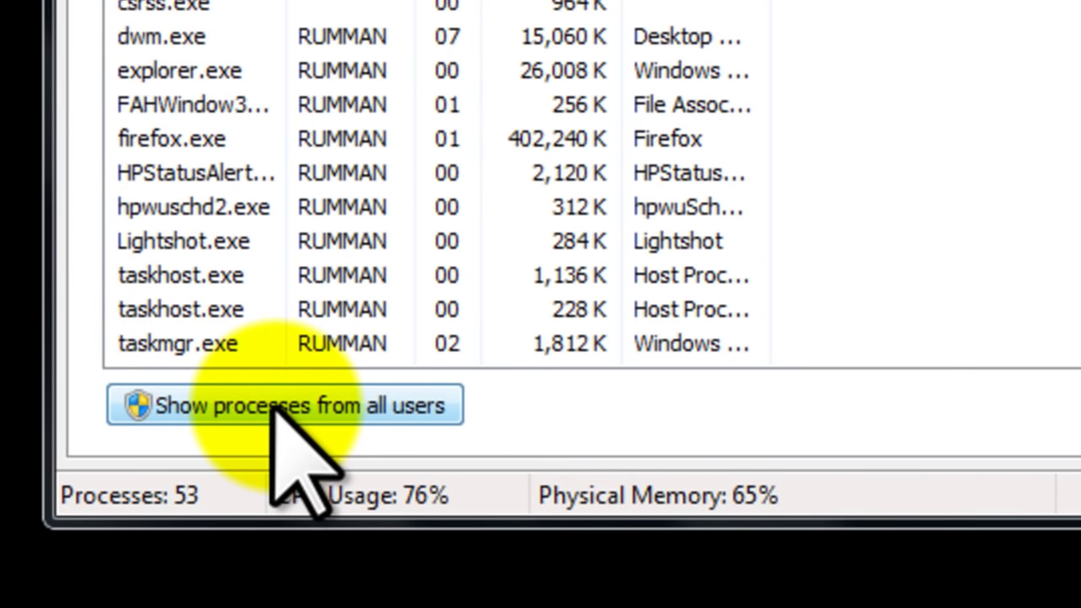
click(278, 405)
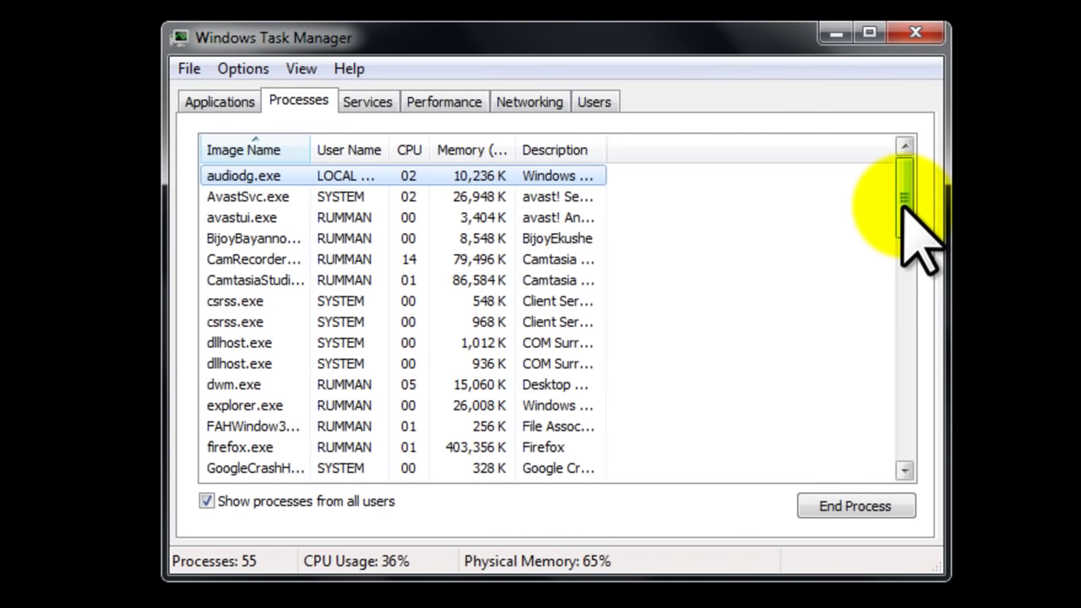
drag(902, 205, 901, 422)
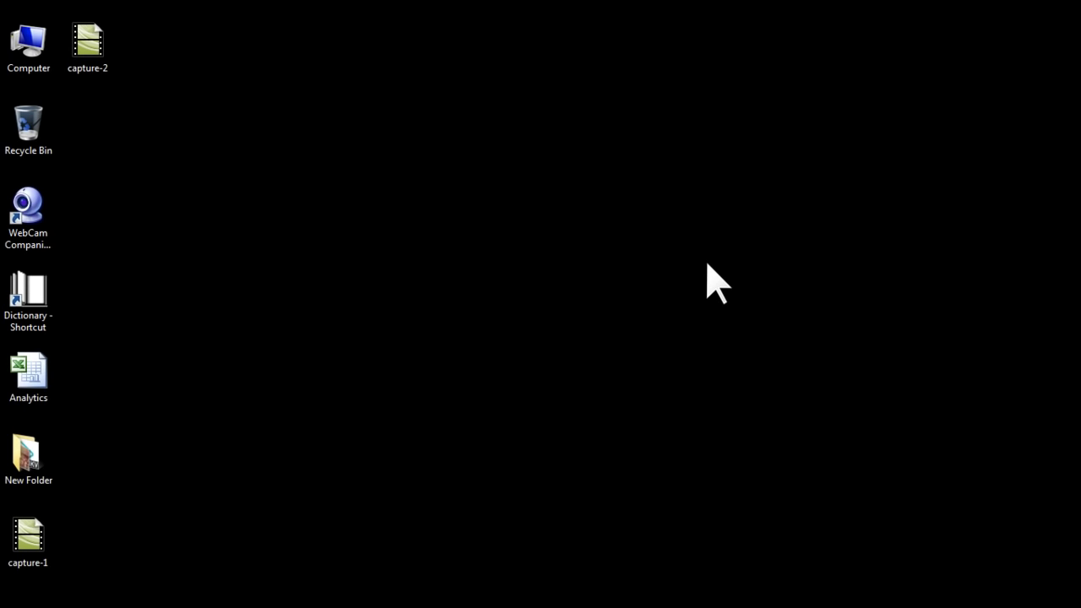
- Open Local Disk (C:) via Computer and search it for 'wscript'
click(40, 59)
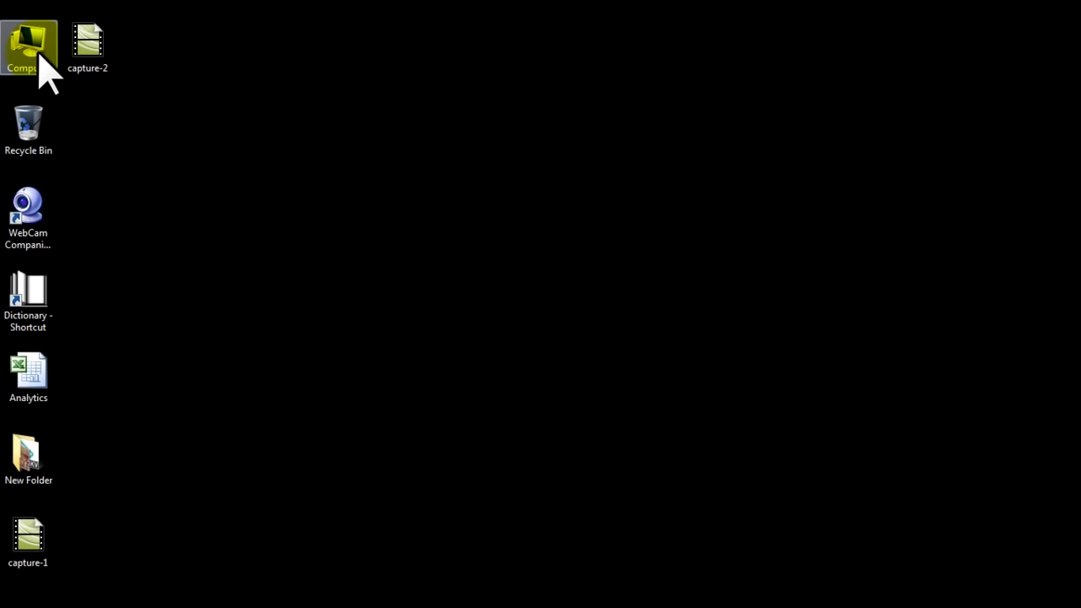
double_click(39, 59)
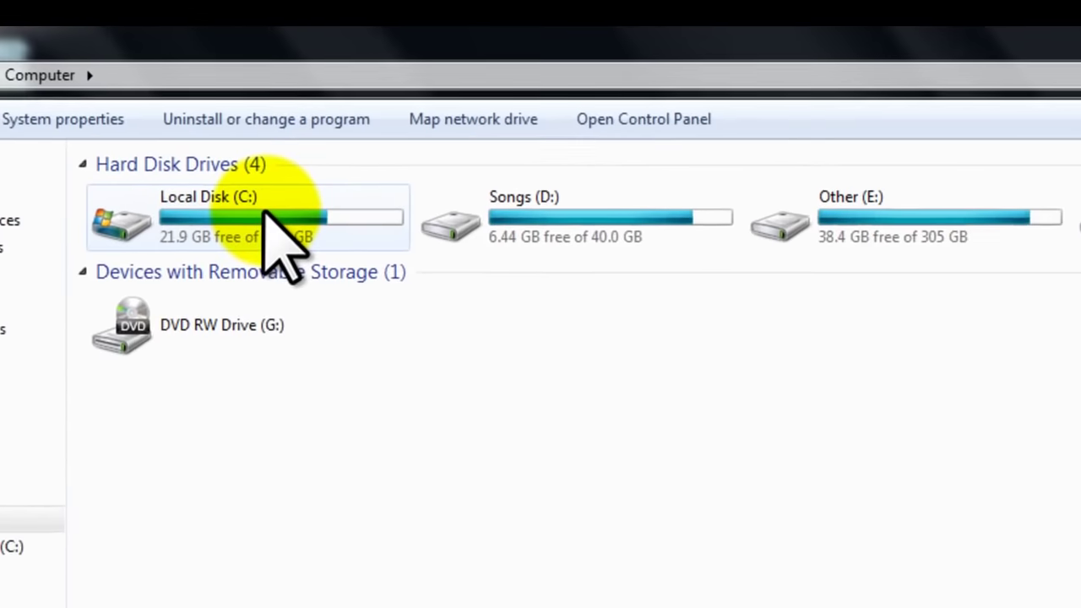
double_click(264, 218)
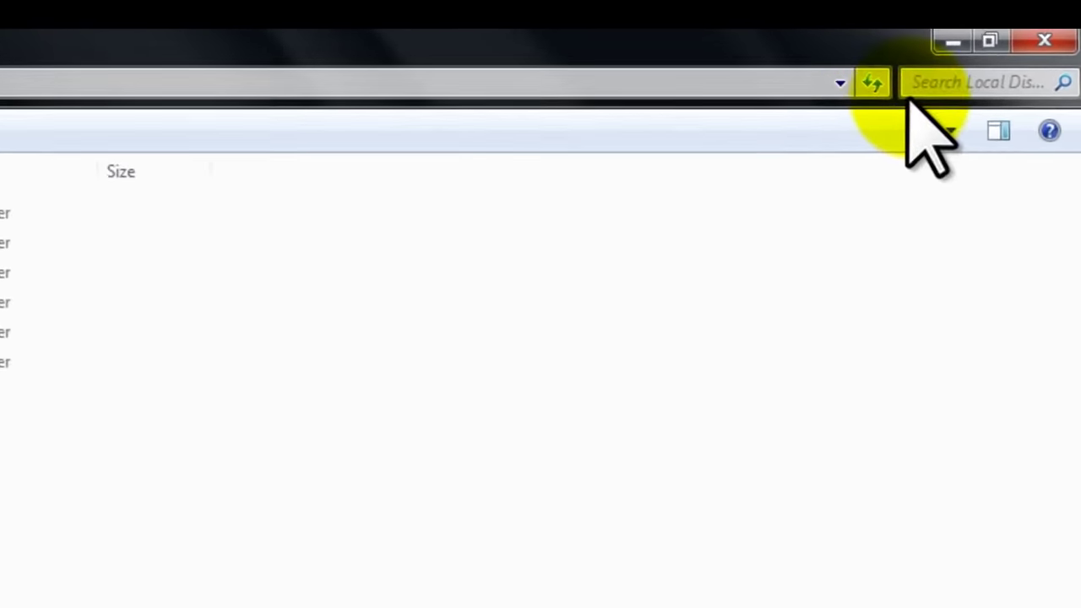
click(925, 94)
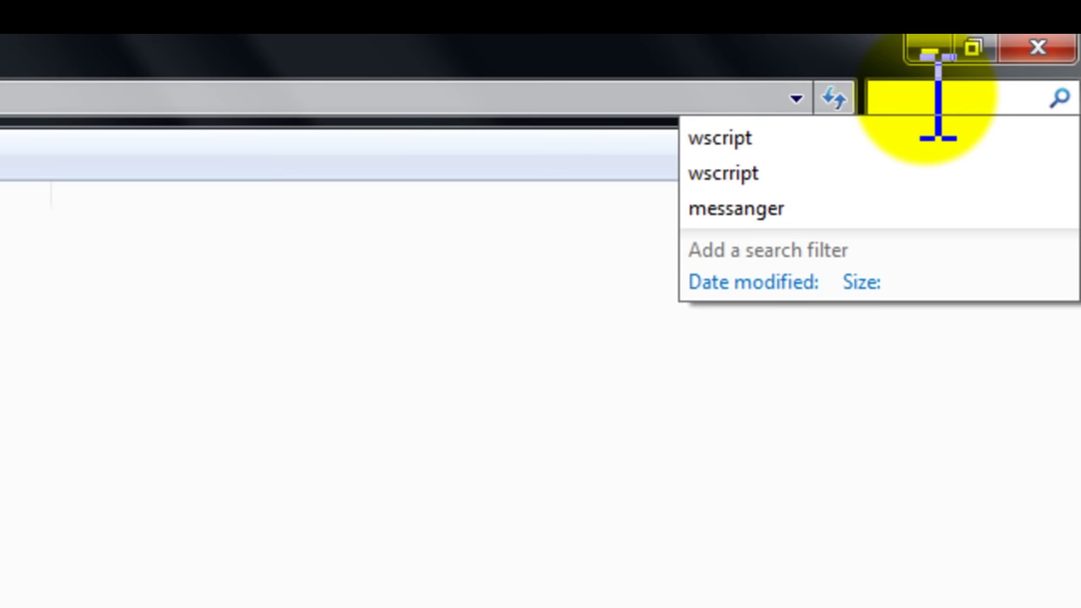
text(wscr)
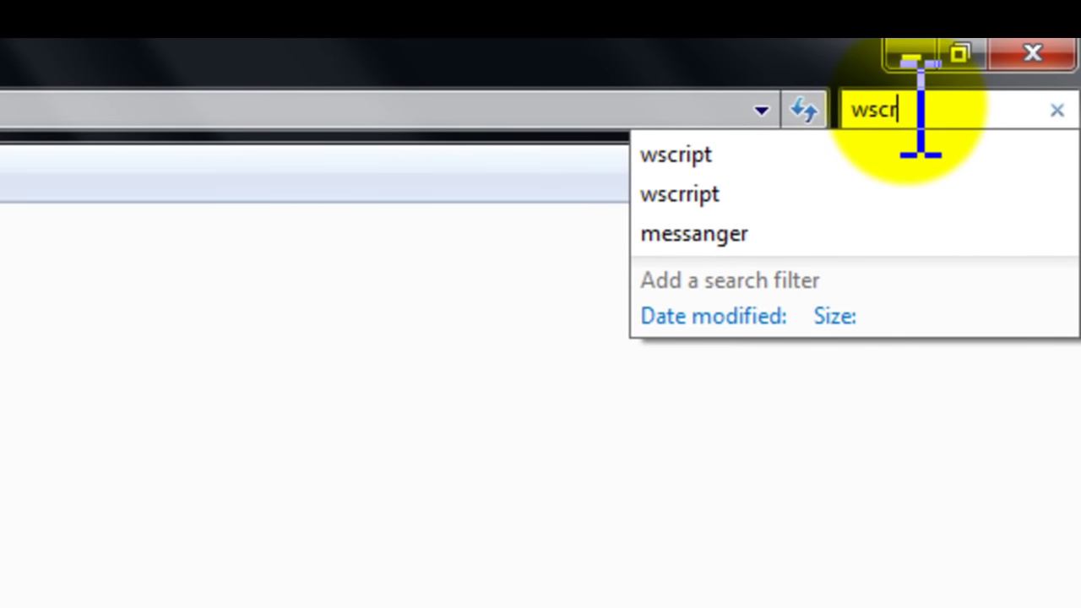
text(ip)
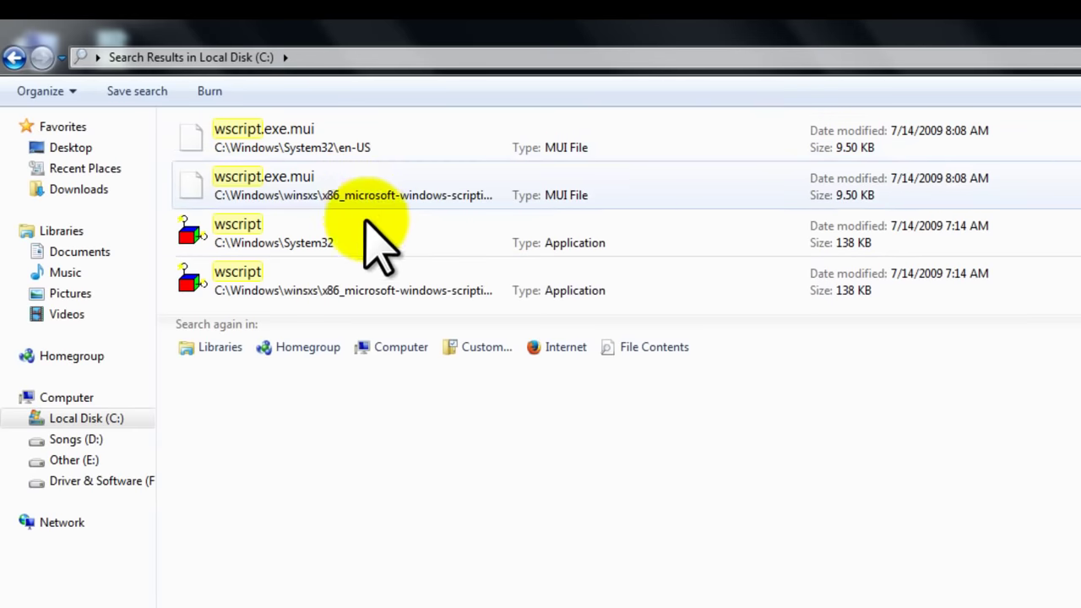
- Select all four wscript search results and delete them
click(639, 185)
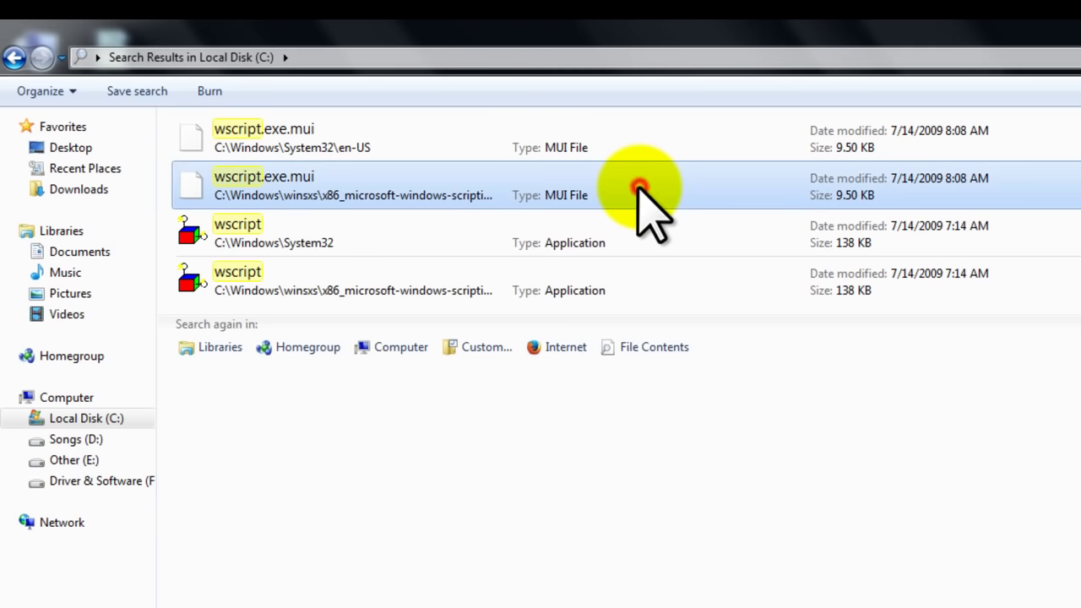
key(ctrl+a)
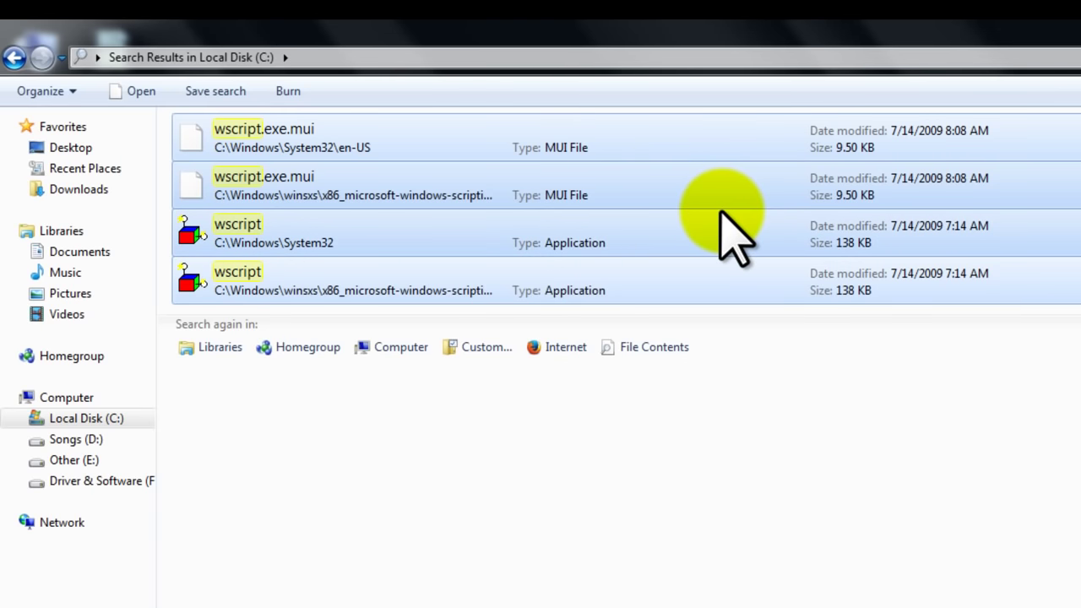
key(Delete)
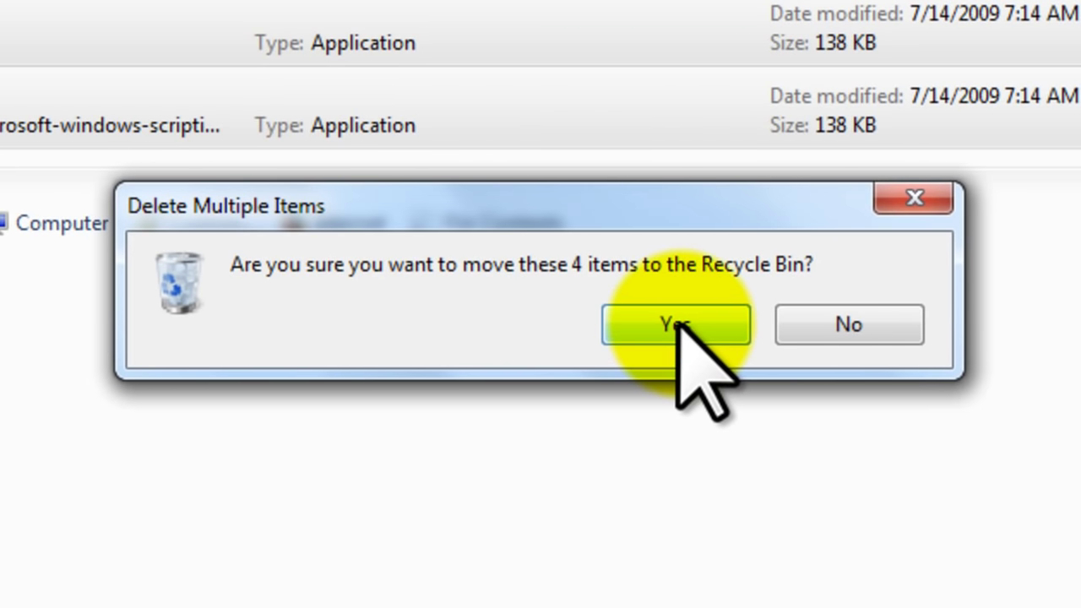
- Confirm the Recycle Bin move, continue as administrator, then skip the TrustedInstaller-protected files
click(675, 325)
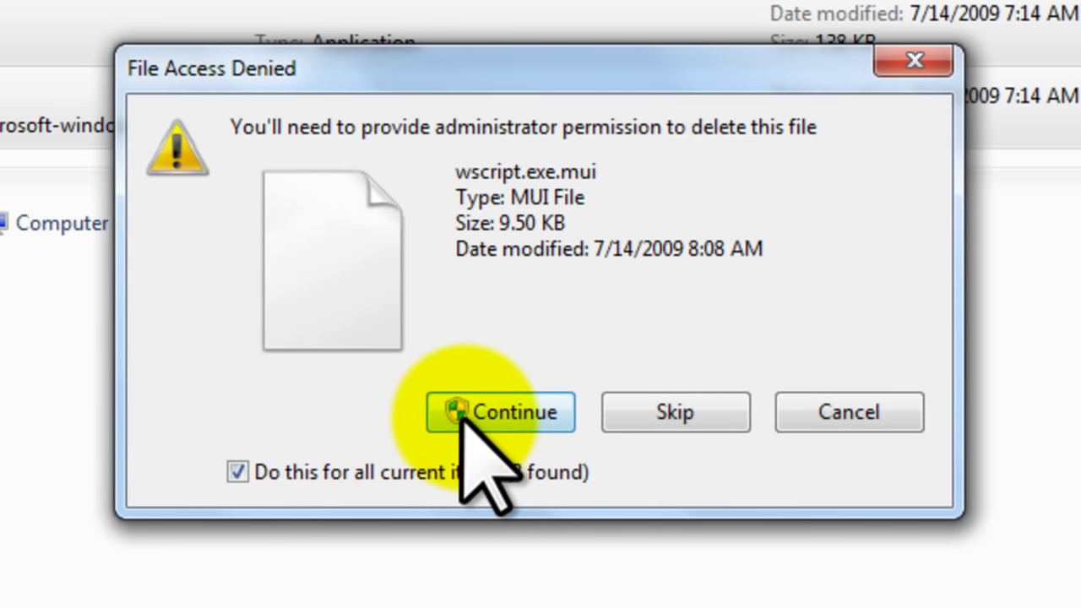
click(461, 408)
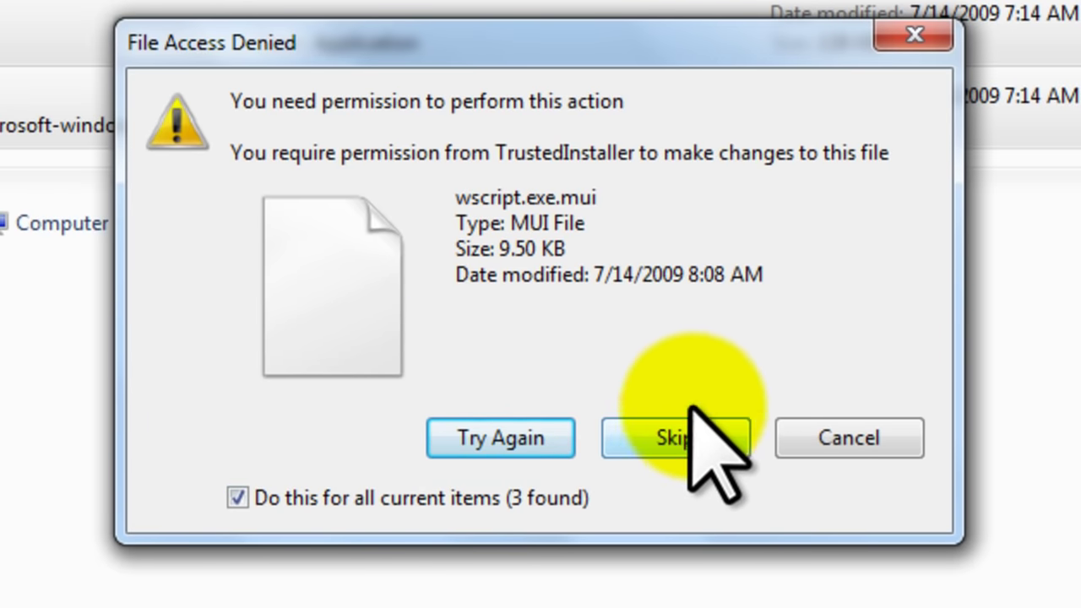
click(675, 441)
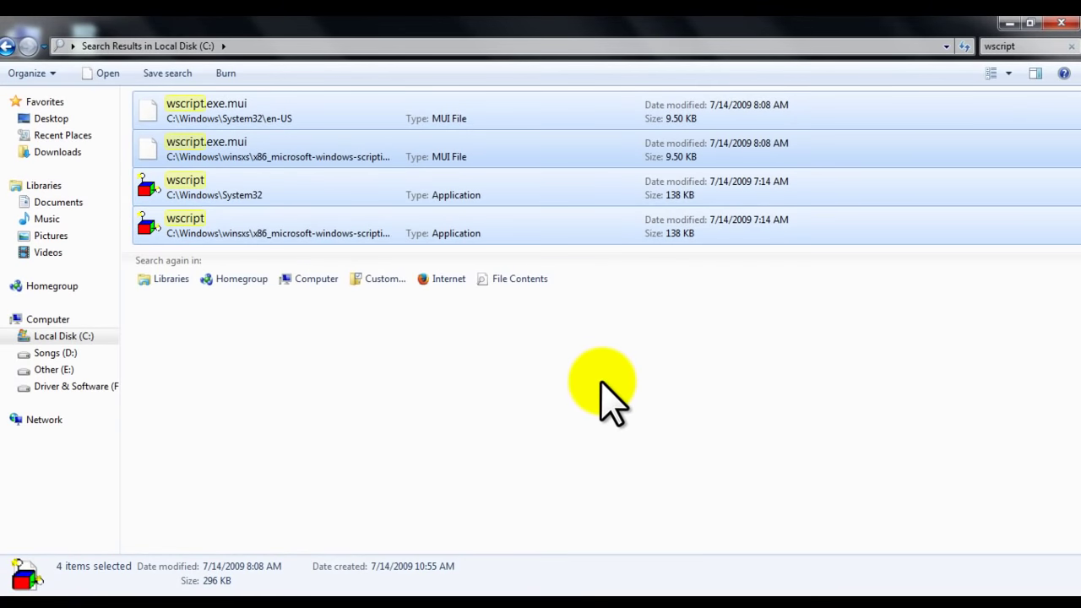
- Close the Explorer search window and relaunch wscript.exe from the Run box
click(1068, 25)
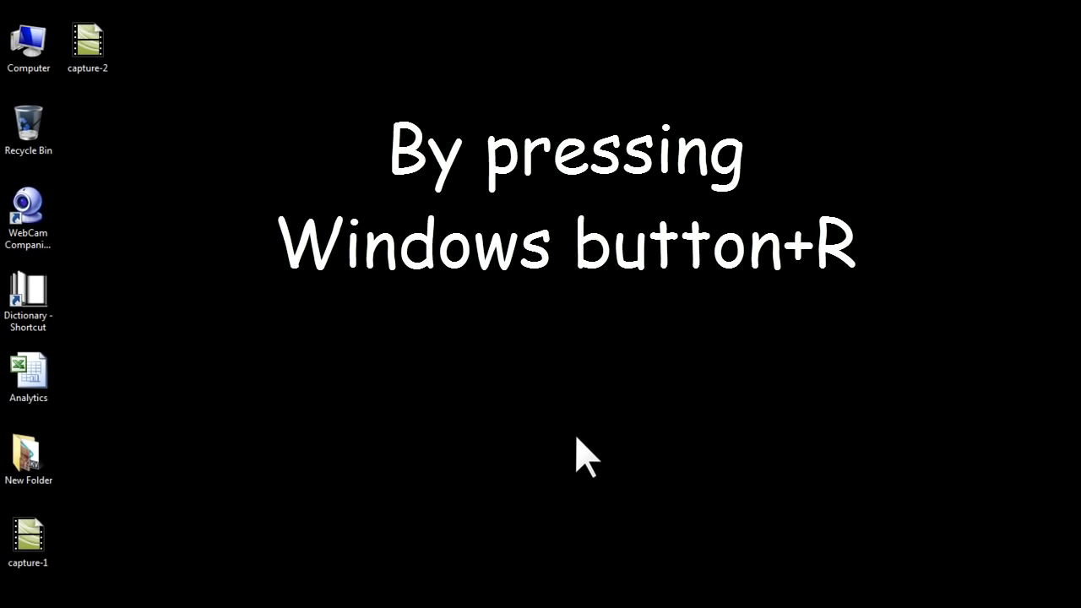
key(super+r)
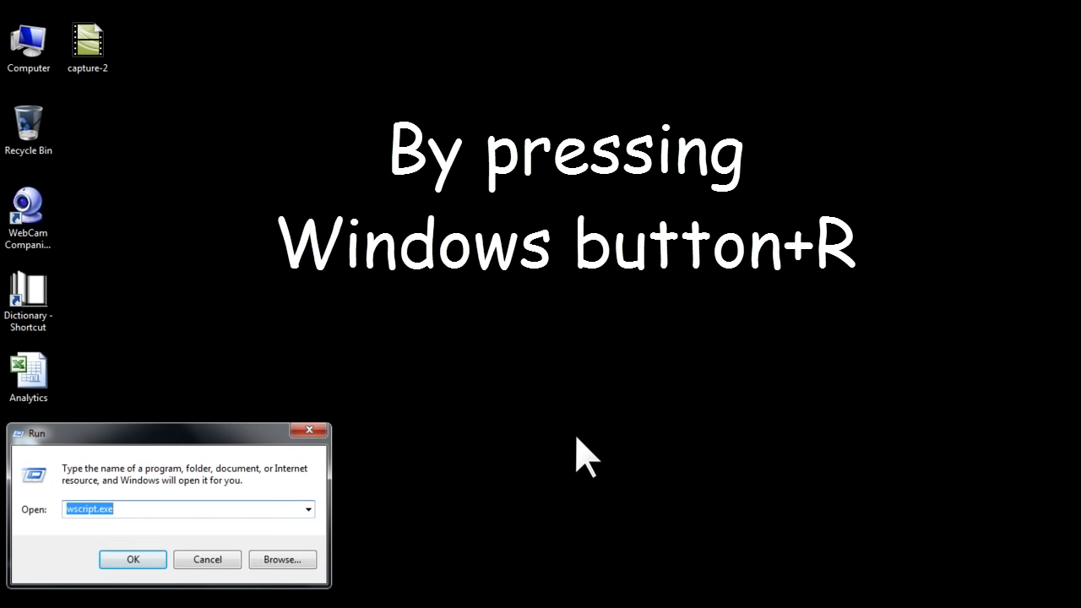
drag(235, 439, 601, 224)
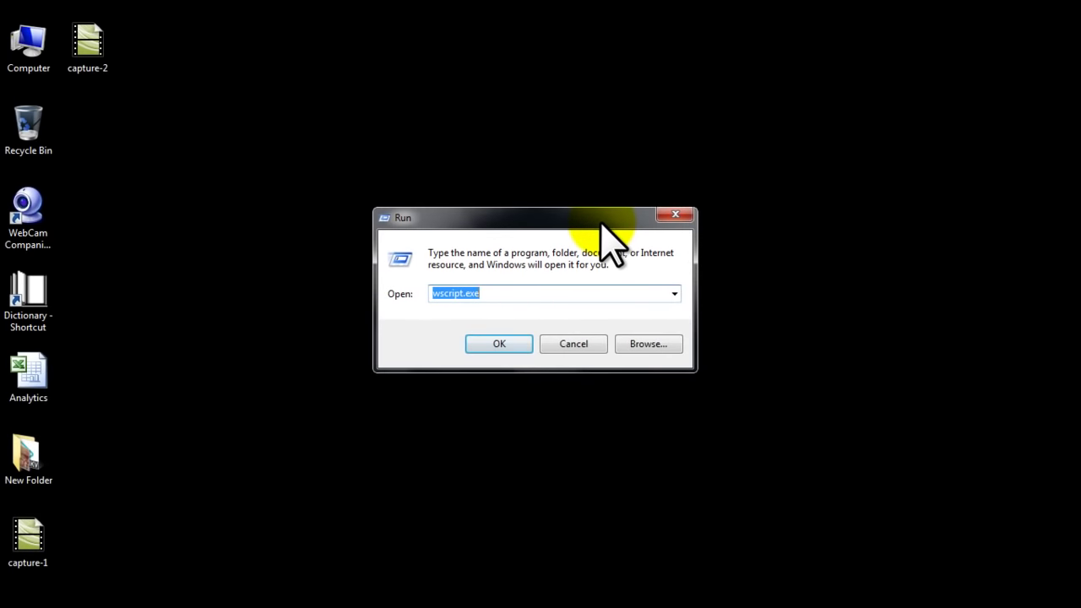
text(ws)
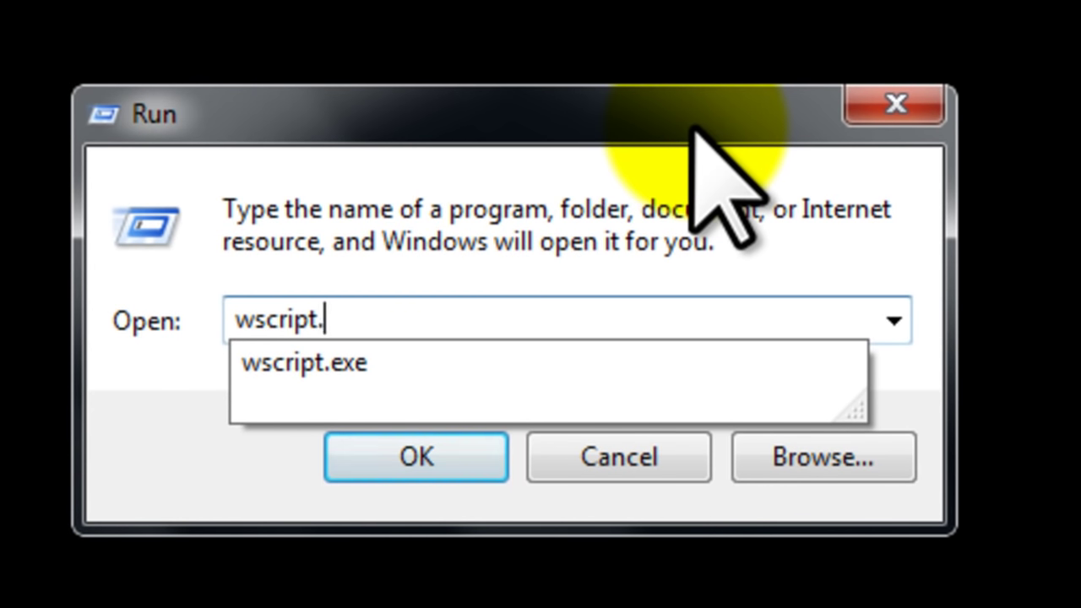
text(exe)
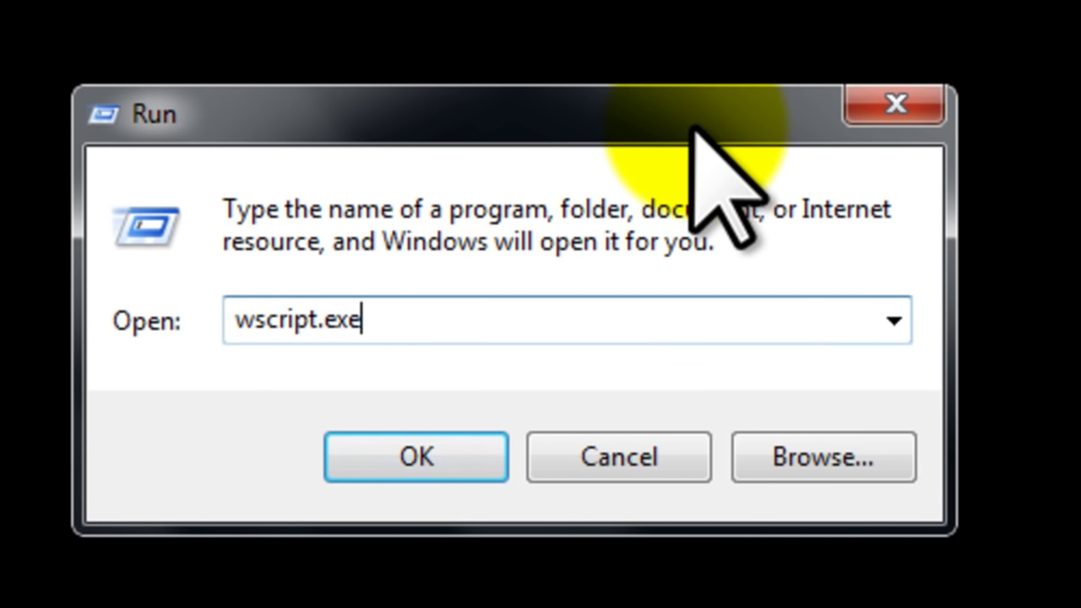
click(390, 460)
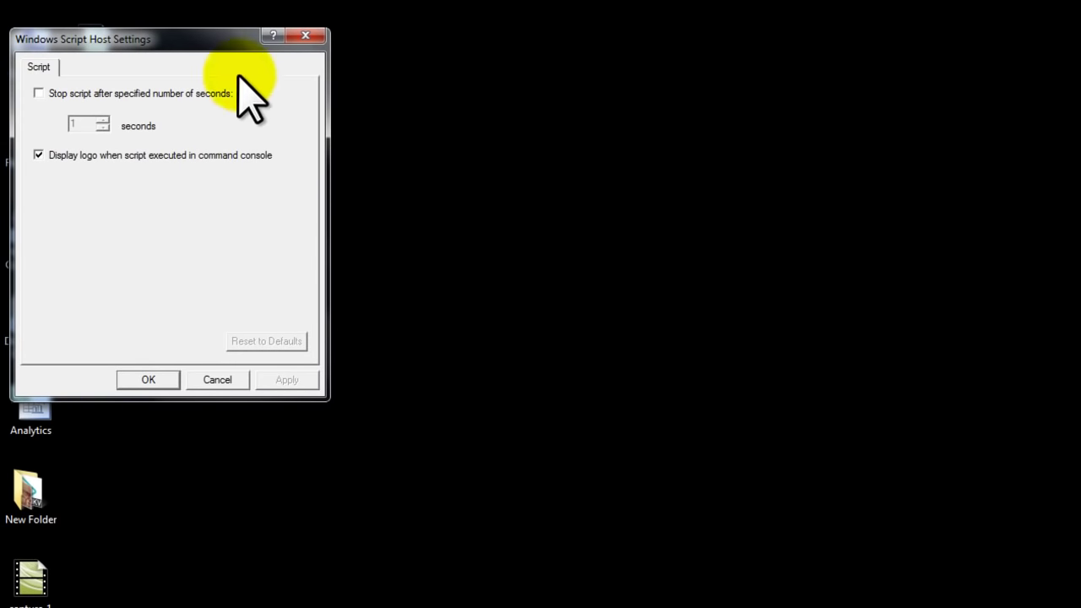
- Check 'Stop script after specified number of seconds' again, keeping 1 second
drag(207, 43, 812, 2)
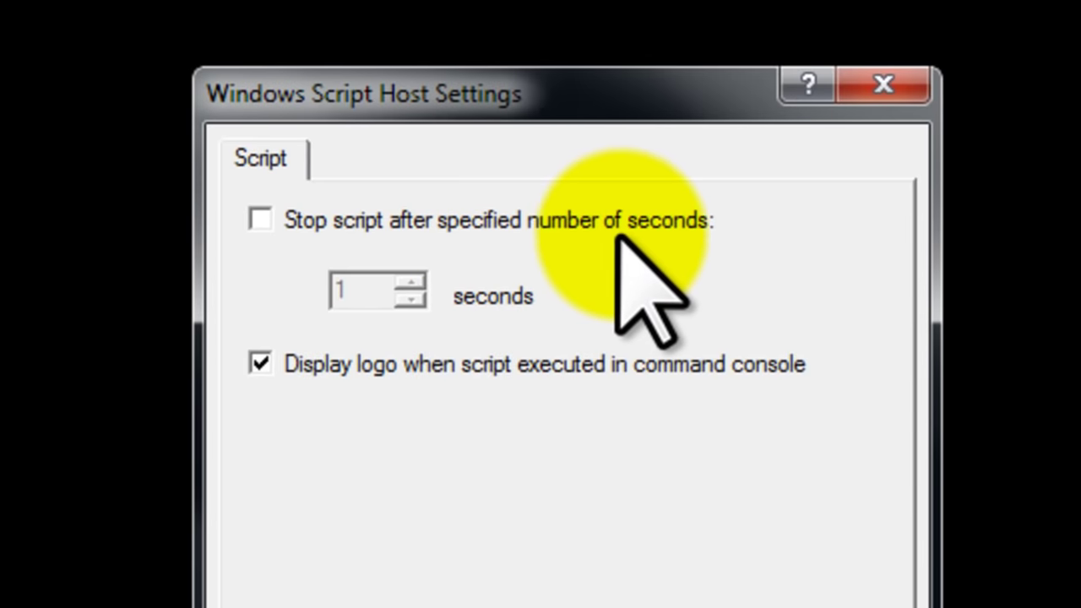
click(260, 219)
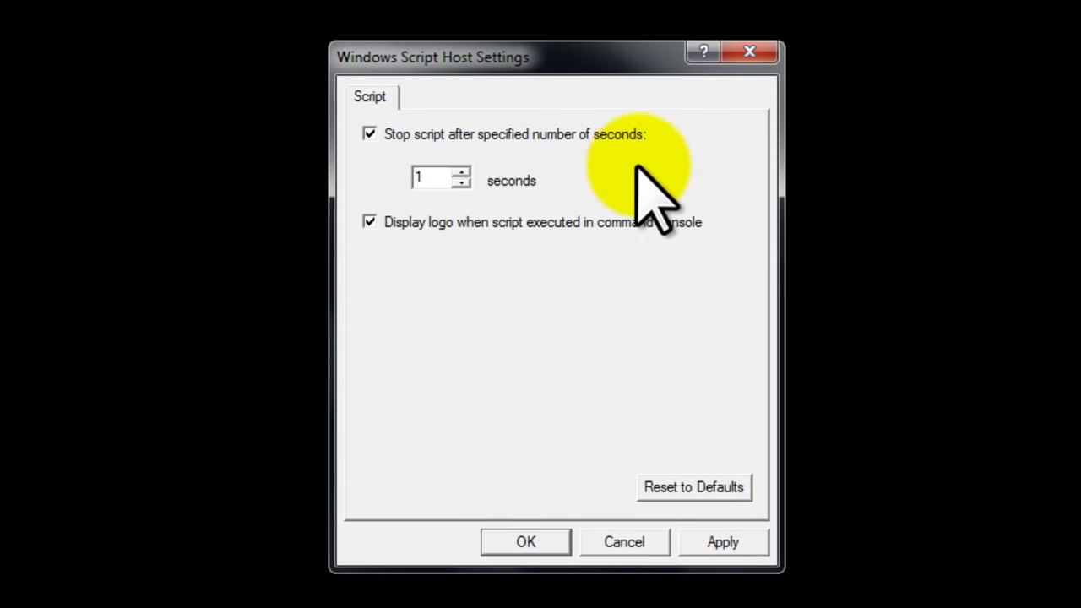